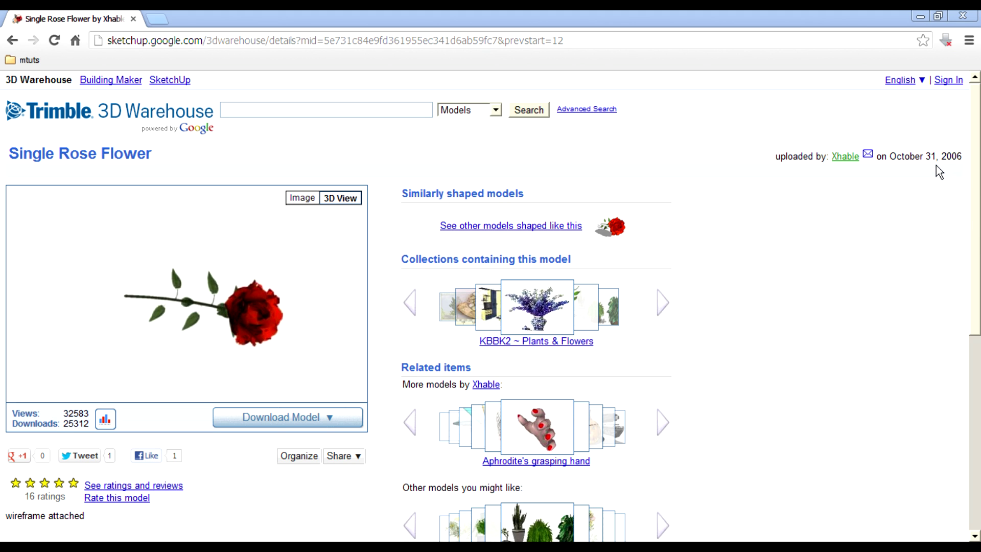
Download the Single Rose Flower model from 3D Warehouse as a 1 MB SketchUp 5 (.skp) file.
{"action": "left_click", "coordinate": [320, 418]}
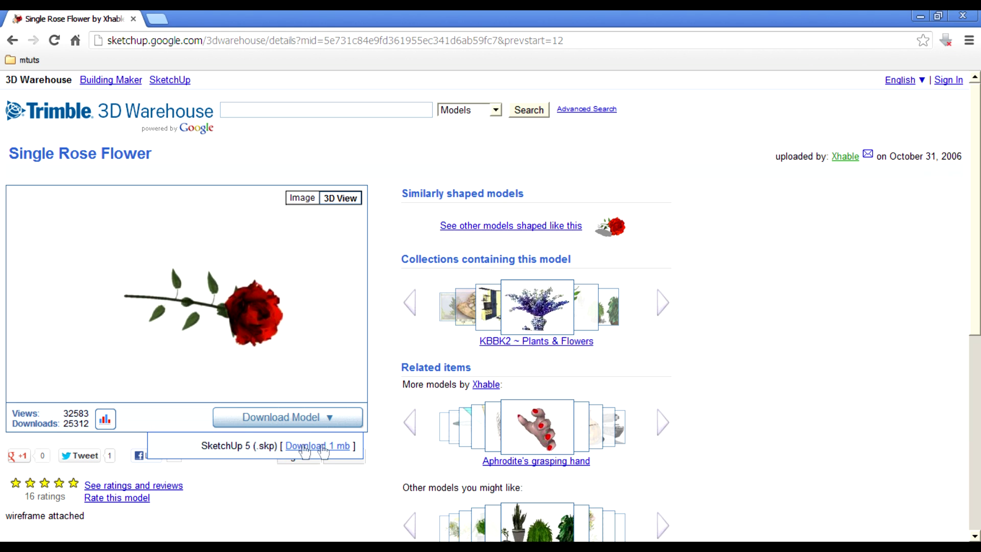
{"action": "left_click", "coordinate": [736, 400]}
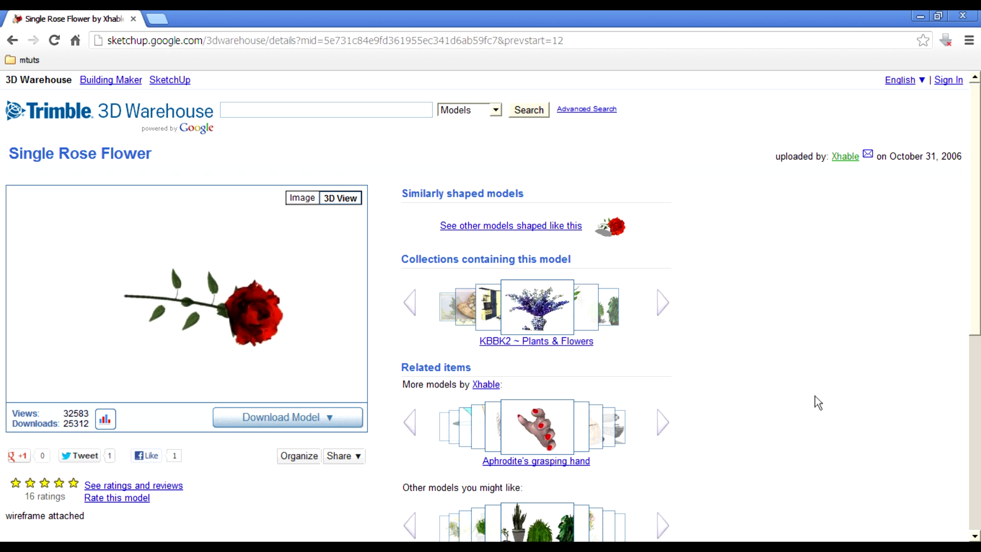
{"action": "scroll", "coordinate": [777, 329], "scroll_direction": "down", "scroll_amount": 1}
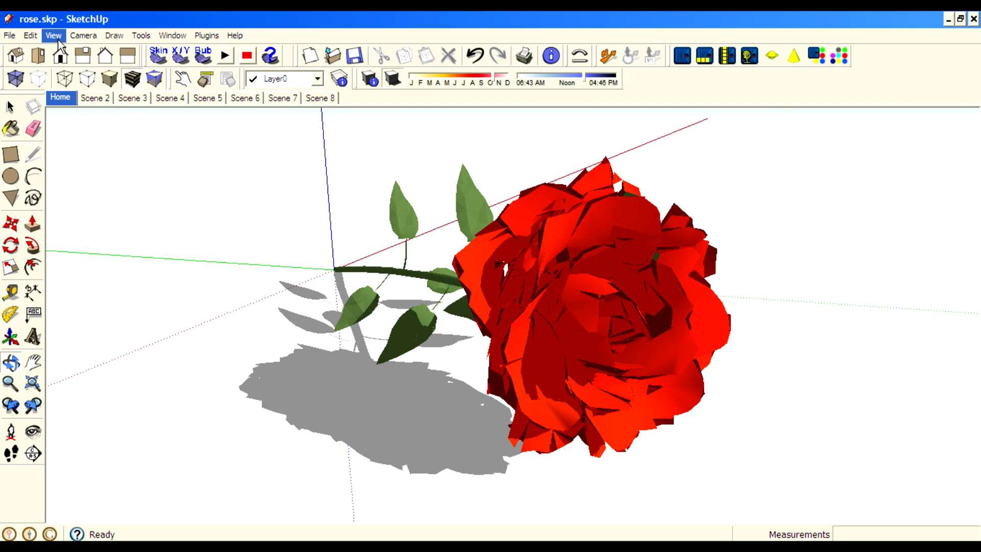
Play the rose model's scene animation from the View > Animation menu.
{"action": "left_click", "coordinate": [52, 35]}
{"action": "mouse_move", "coordinate": [73, 223]}
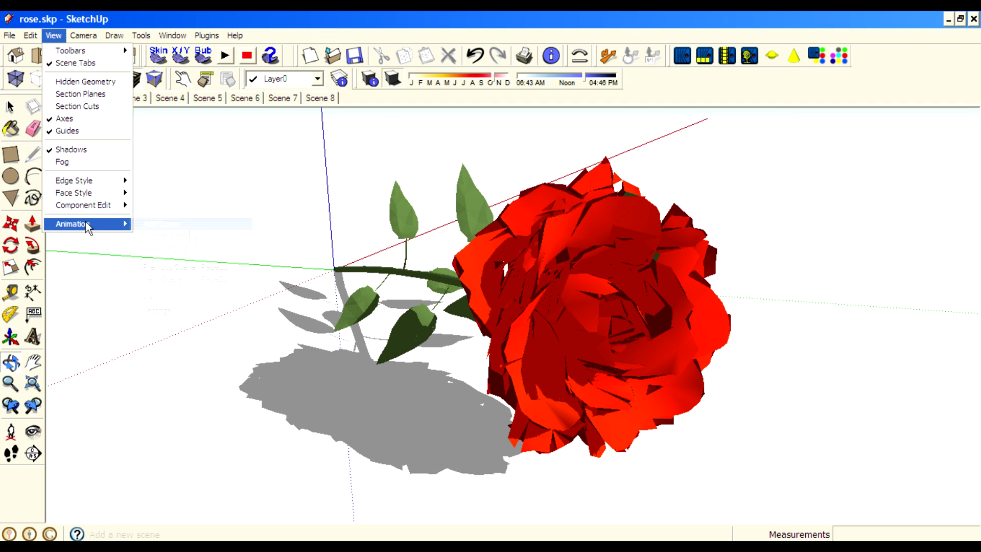
{"action": "left_click", "coordinate": [201, 301]}
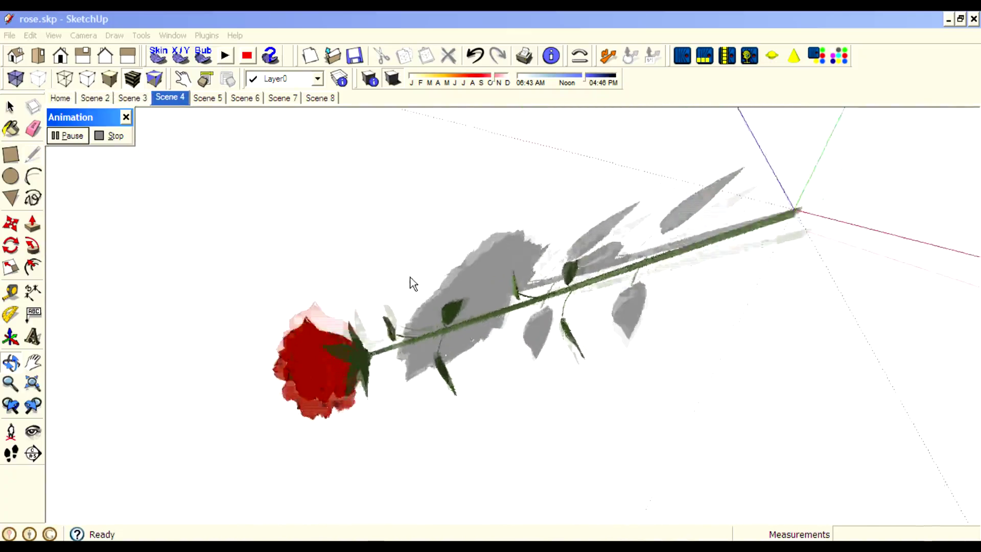
Stop the animation, orbit the rose to face forward, and export it to Kerkythea, overwriting rose.xml.
{"action": "left_click", "coordinate": [115, 136]}
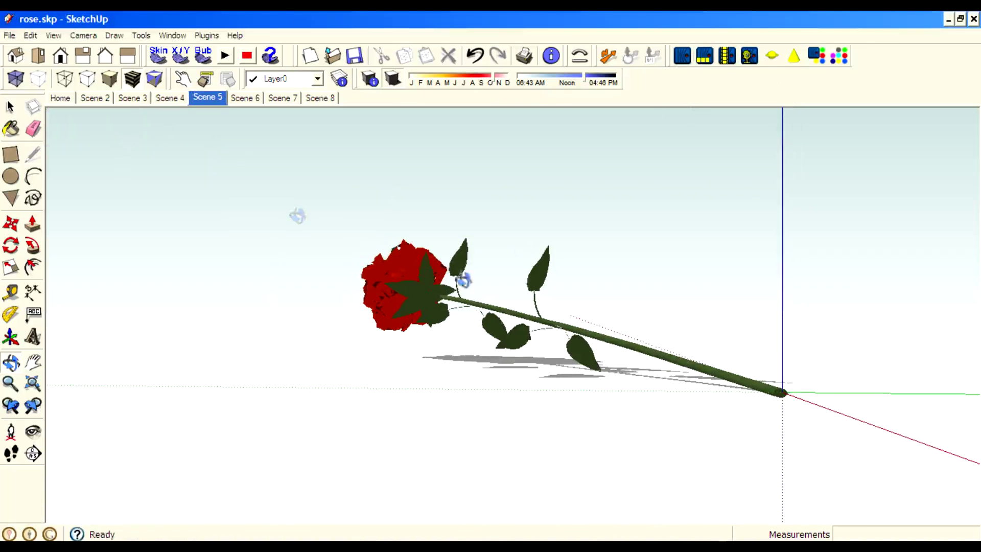
{"action": "left_click_drag", "start_coordinate": [573, 307], "coordinate": [693, 410]}
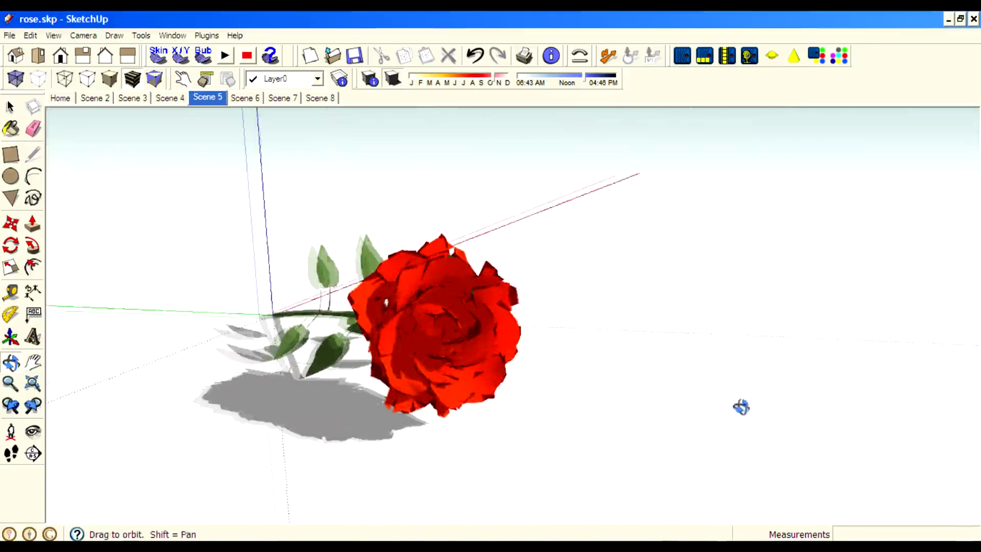
{"action": "left_click", "coordinate": [683, 55]}
{"action": "left_click", "coordinate": [394, 354]}
{"action": "left_click", "coordinate": [660, 393]}
{"action": "left_click", "coordinate": [452, 303]}
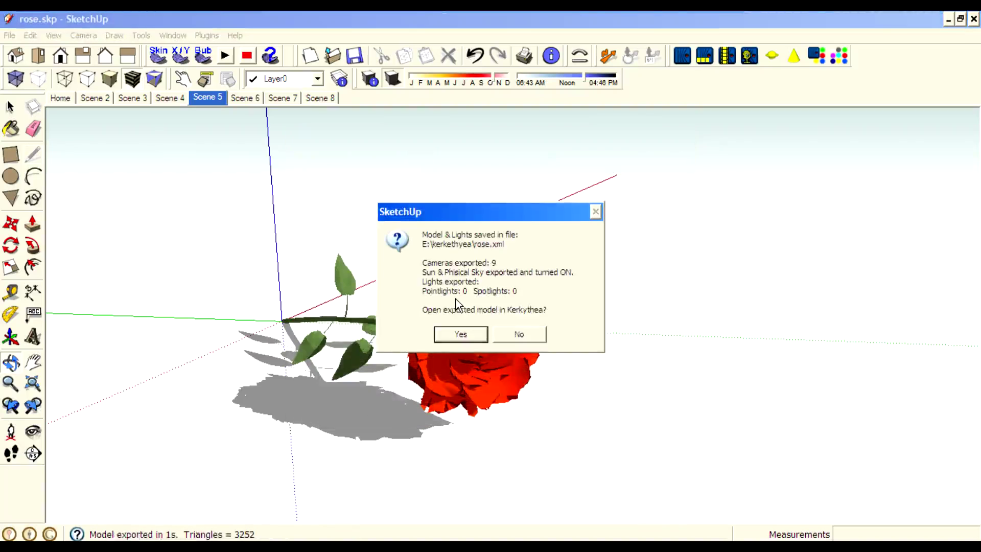
Open rose.xml in maximized Kerkythea, render the scene, and view the rendered rose image.
{"action": "left_click", "coordinate": [461, 334]}
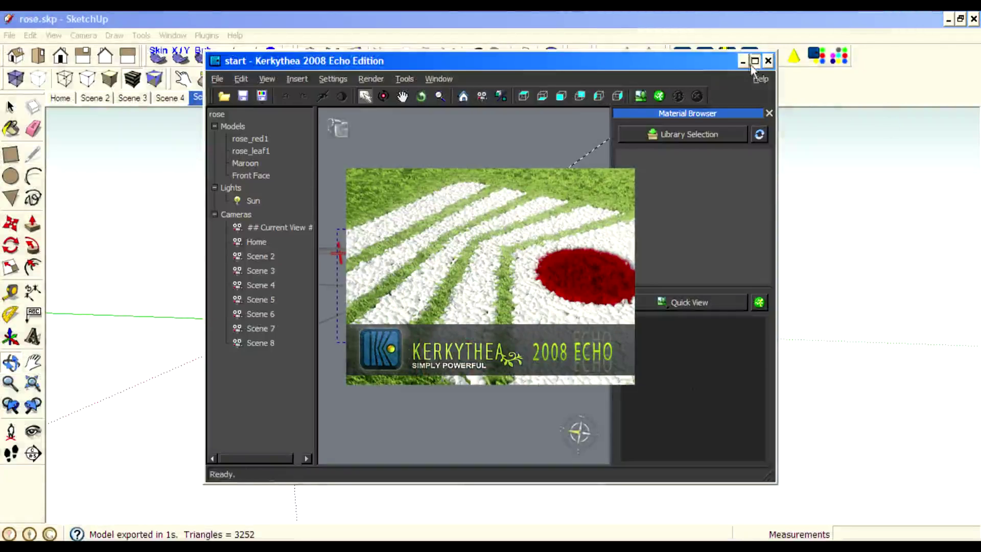
{"action": "left_click", "coordinate": [754, 61]}
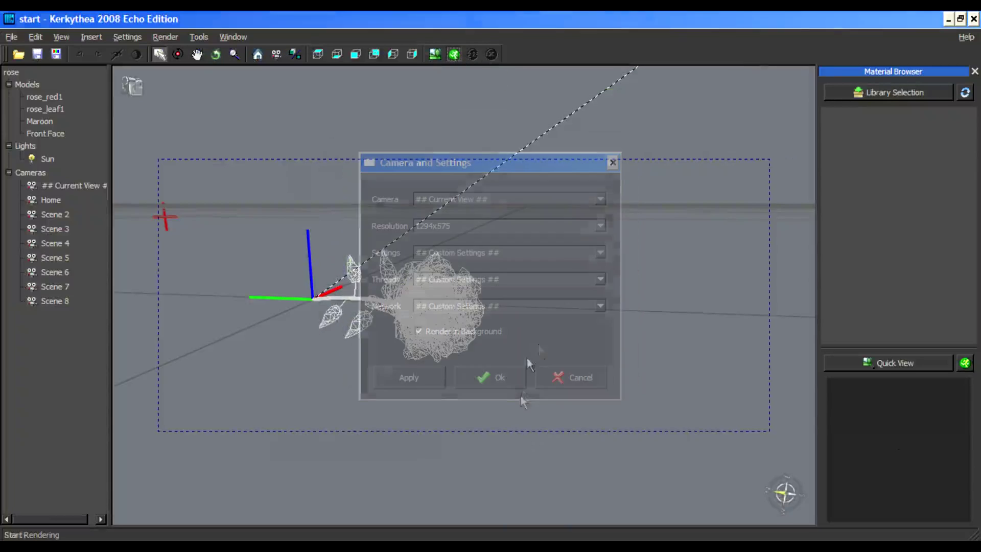
{"action": "left_click", "coordinate": [499, 384]}
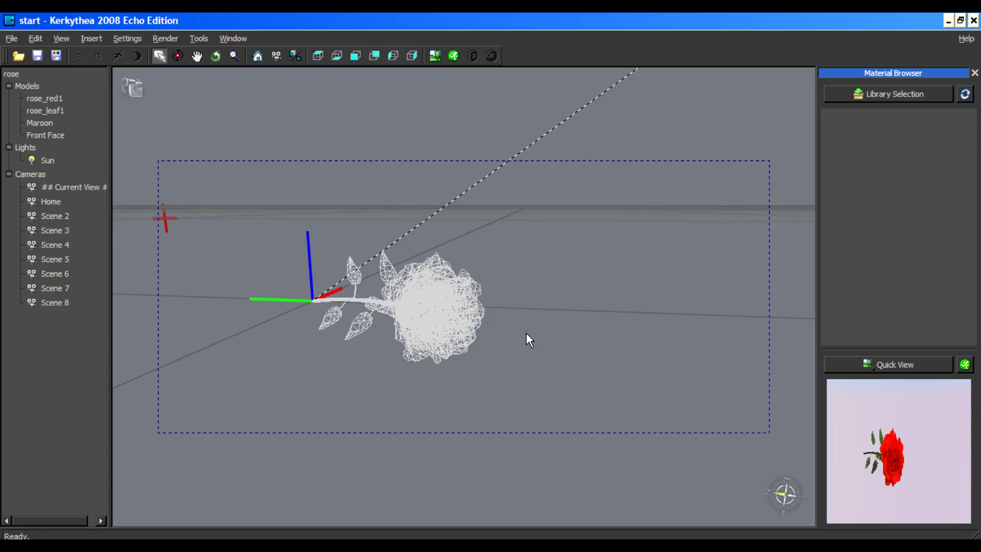
{"action": "left_click", "coordinate": [435, 55]}
{"action": "left_click", "coordinate": [591, 38]}
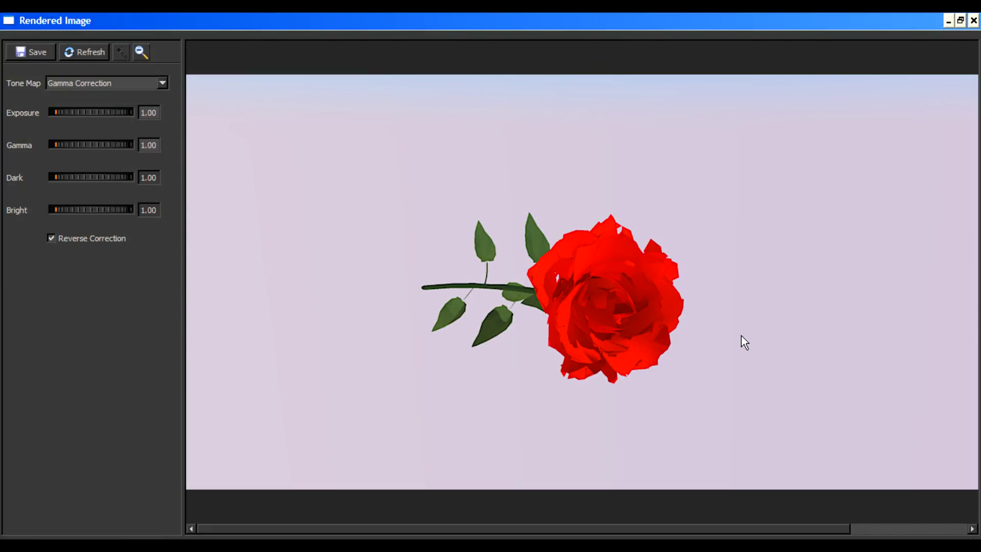
{"action": "left_click", "coordinate": [973, 20]}
{"action": "left_click", "coordinate": [434, 55]}
{"action": "left_click", "coordinate": [591, 37]}
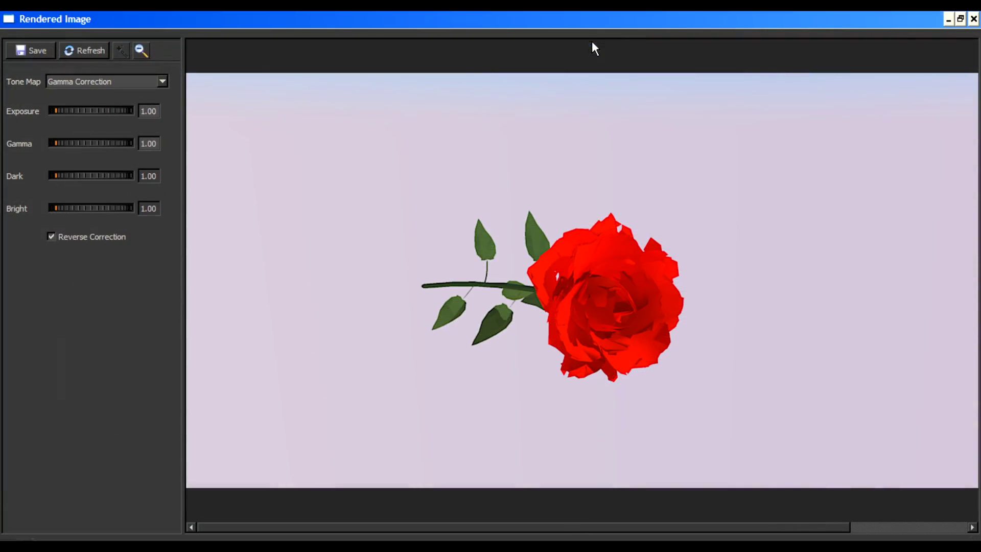